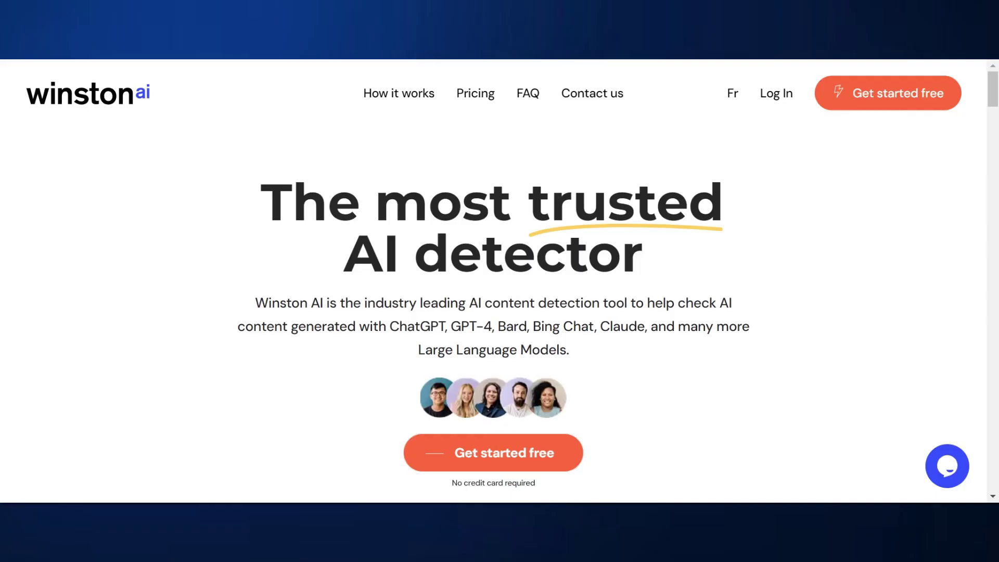
Step: Scroll the homepage past the 0% human demo scan to the 99.6% accuracy use-case cards
{"action": "scroll", "coordinate": [467, 229], "scroll_direction": "down", "scroll_amount": 8}
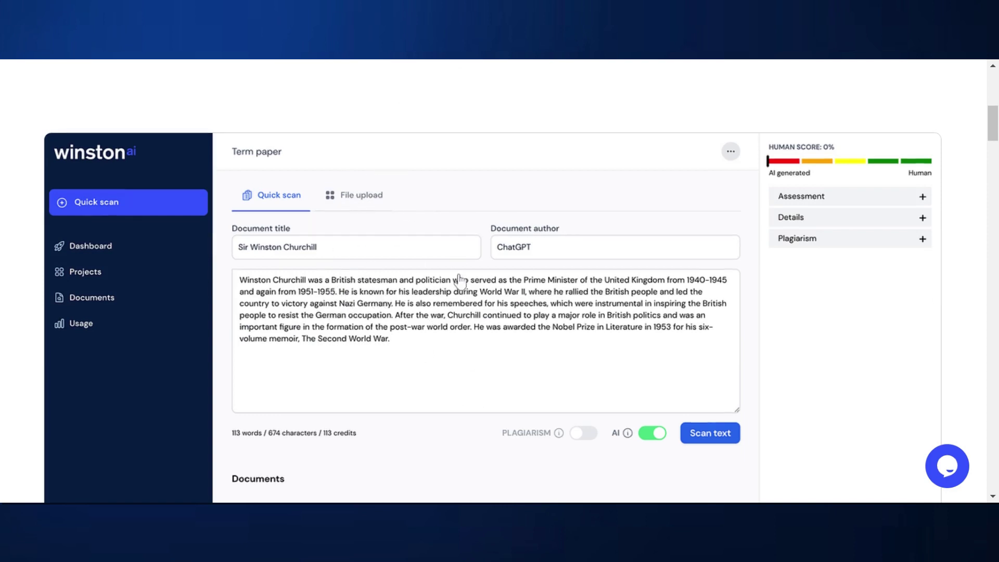
{"action": "scroll", "coordinate": [455, 284], "scroll_direction": "up", "scroll_amount": 3}
{"action": "scroll", "coordinate": [437, 282], "scroll_direction": "down", "scroll_amount": 3}
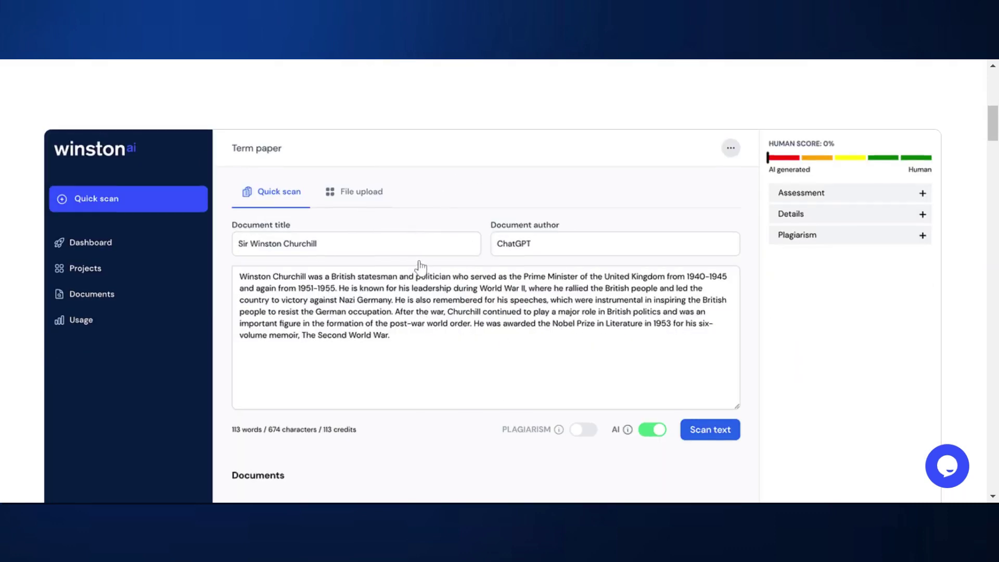
{"action": "scroll", "coordinate": [426, 261], "scroll_direction": "up", "scroll_amount": 4}
{"action": "scroll", "coordinate": [709, 297], "scroll_direction": "down", "scroll_amount": 2}
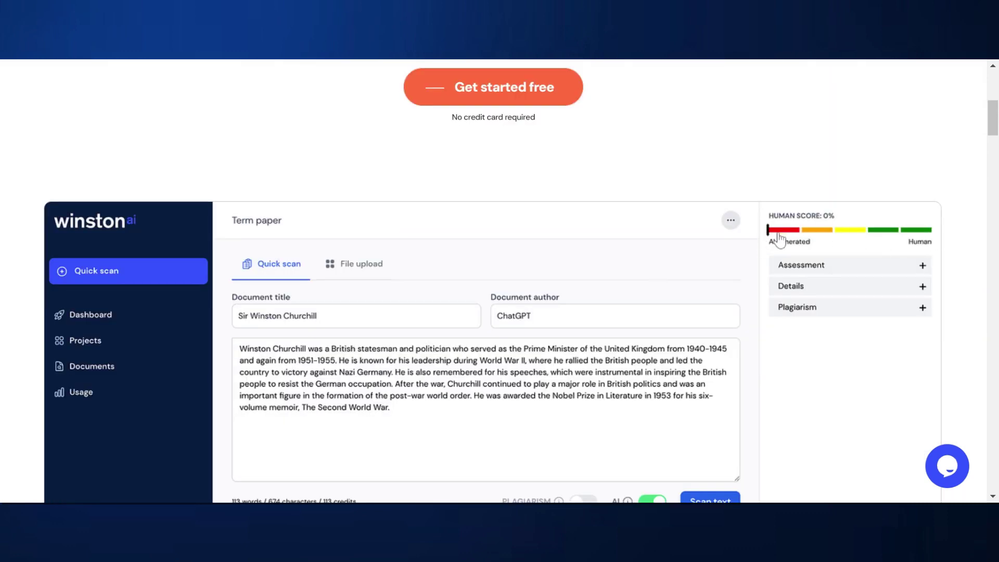
{"action": "scroll", "coordinate": [816, 233], "scroll_direction": "down", "scroll_amount": 2}
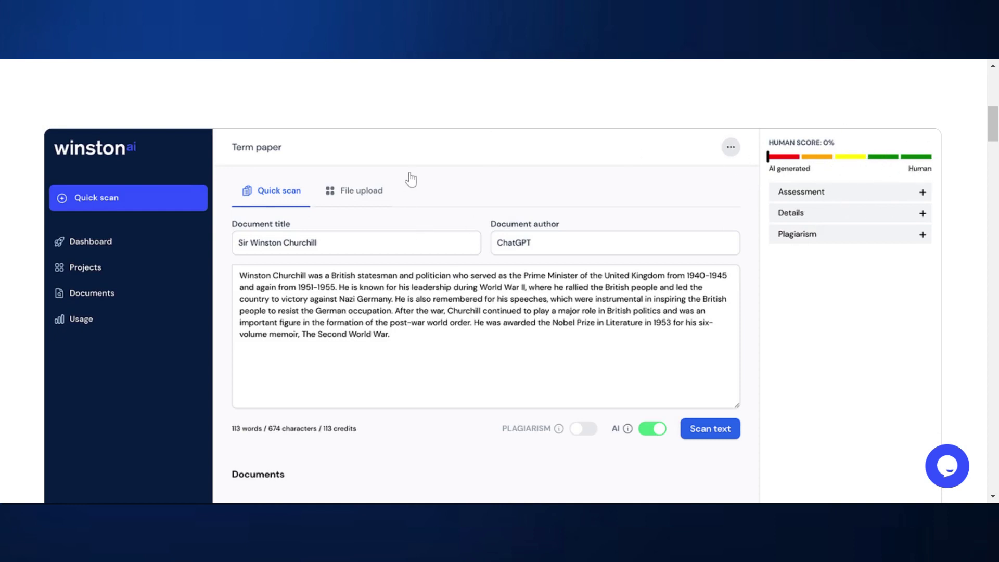
{"action": "scroll", "coordinate": [424, 167], "scroll_direction": "down", "scroll_amount": 15}
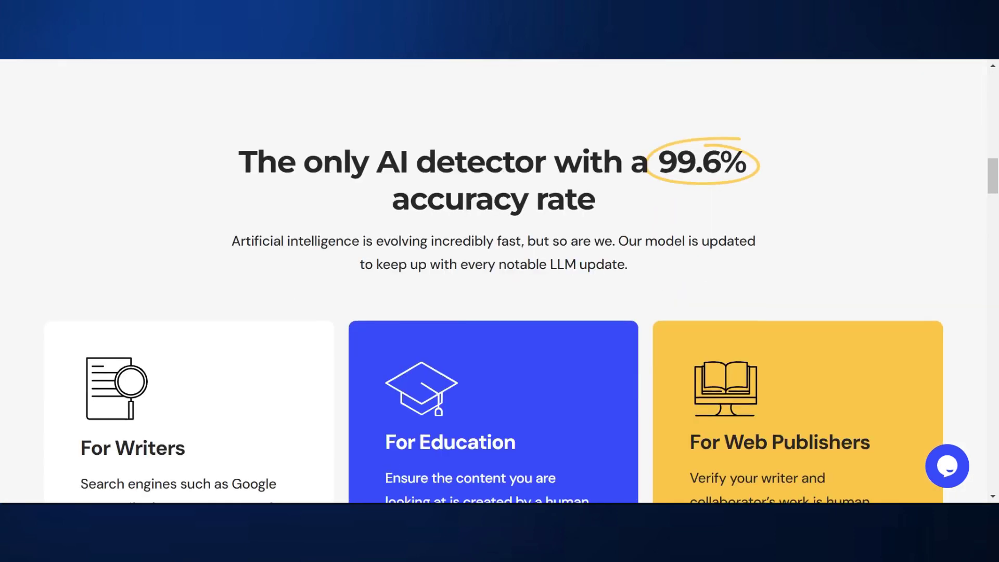
{"action": "scroll", "coordinate": [365, 211], "scroll_direction": "down", "scroll_amount": 3}
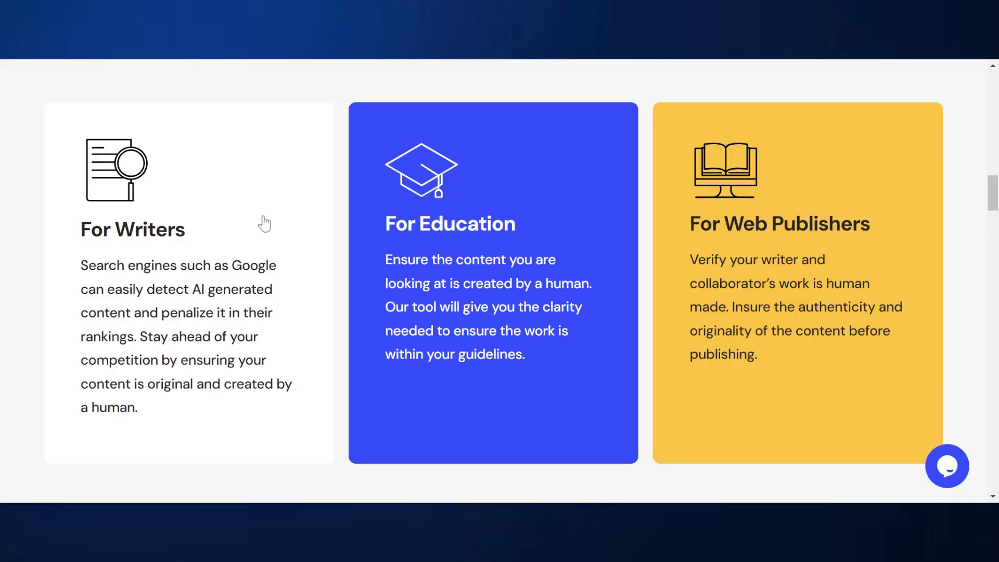
Step: Return to the top of the homepage and open the 'Get started free' registration page
{"action": "scroll", "coordinate": [263, 225], "scroll_direction": "up", "scroll_amount": 12}
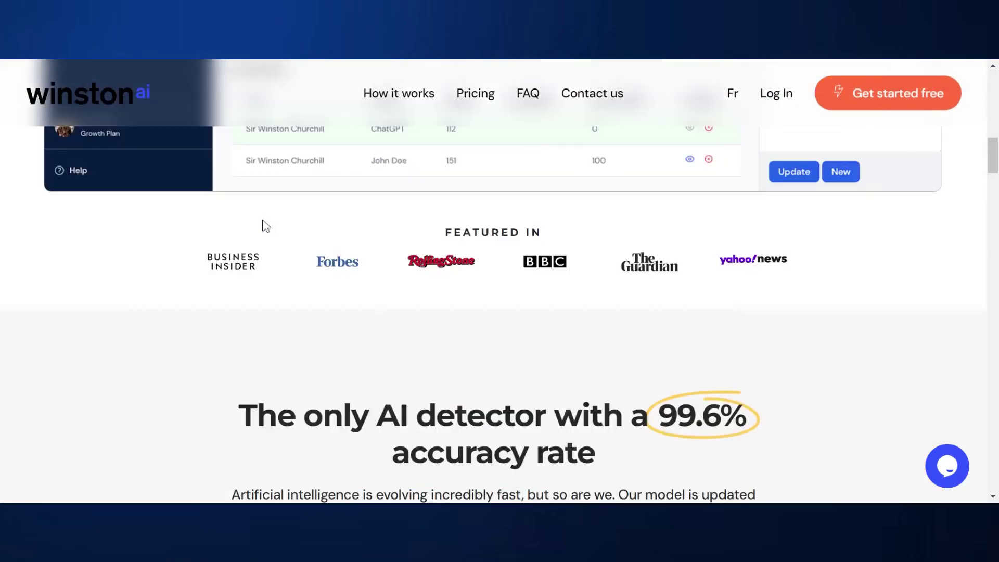
{"action": "scroll", "coordinate": [264, 226], "scroll_direction": "up", "scroll_amount": 5}
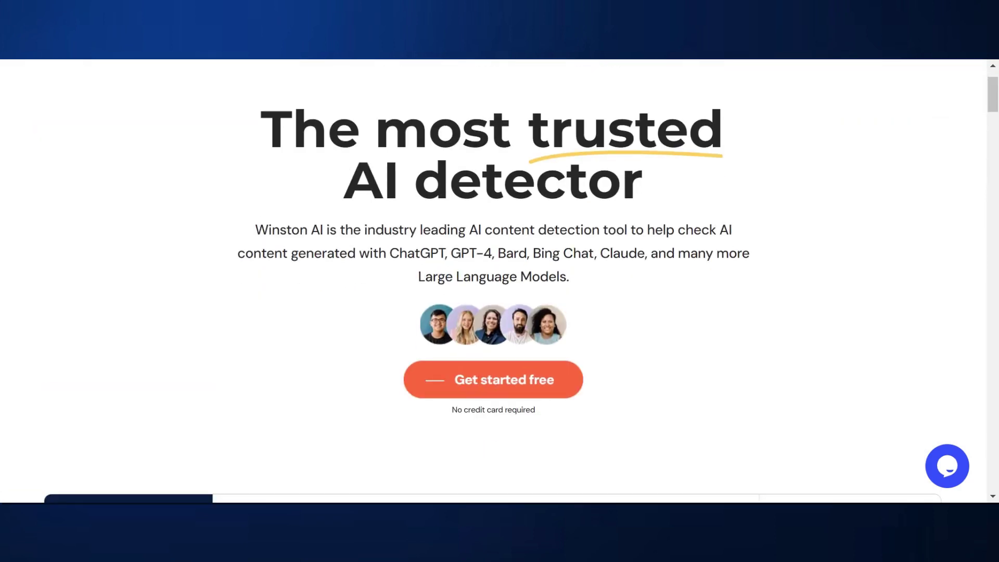
{"action": "scroll", "coordinate": [494, 468], "scroll_direction": "up", "scroll_amount": 2}
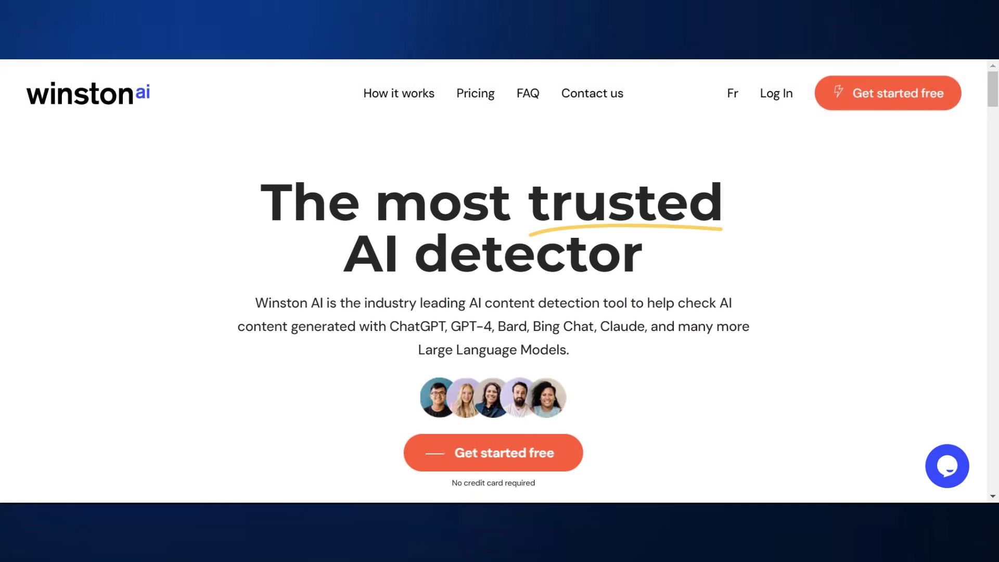
{"action": "left_click", "coordinate": [888, 93]}
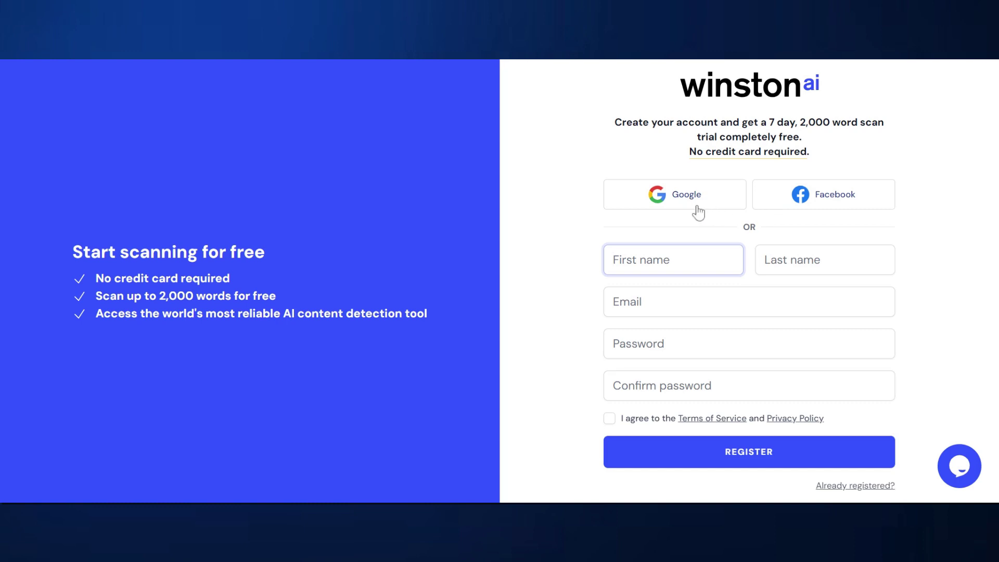
Step: Sign up with Facebook and confirm the account to reach the 2000-credit trial dashboard
{"action": "left_click", "coordinate": [851, 211]}
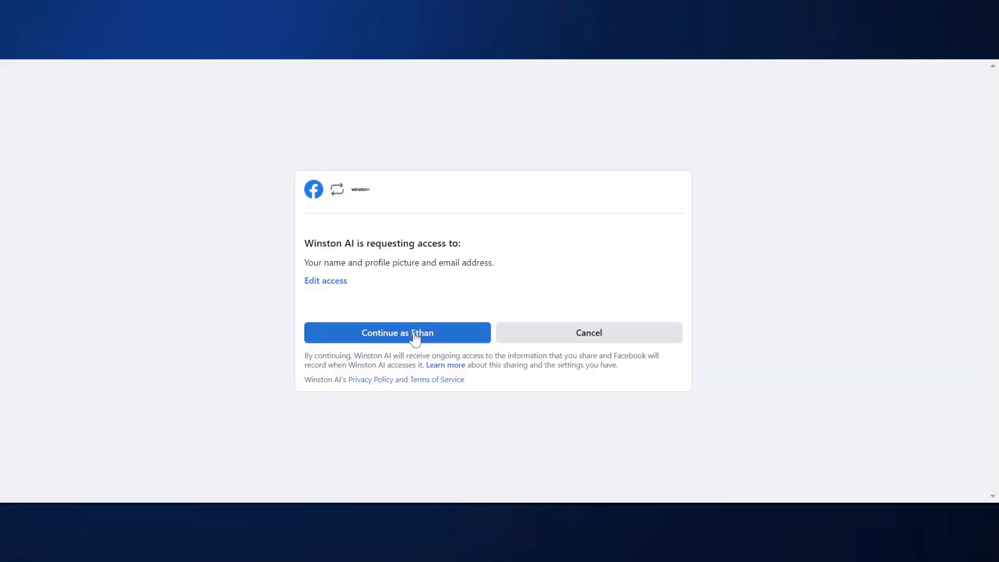
{"action": "left_click", "coordinate": [411, 337]}
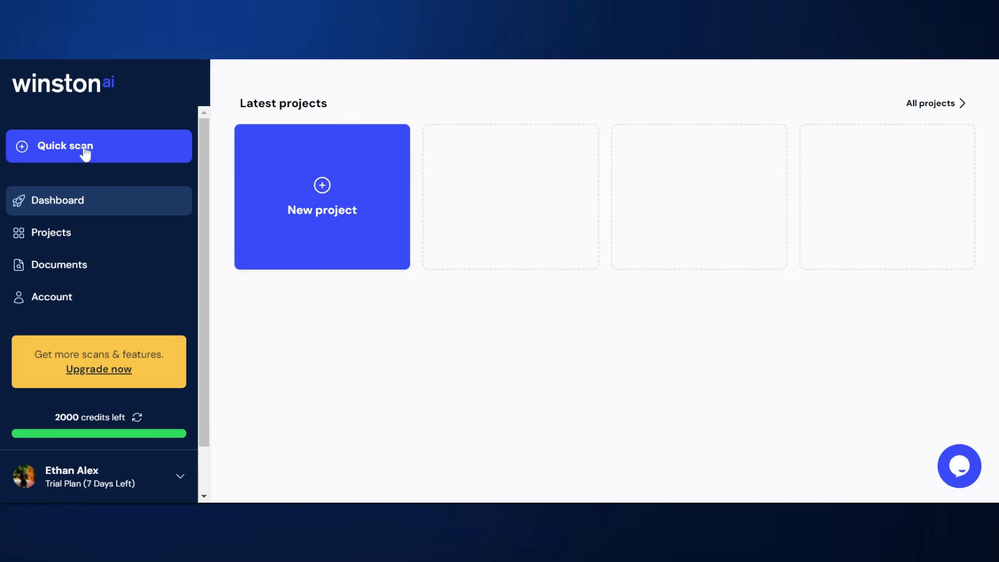
Step: Check the Projects and Documents pages, then create a new Untitled - 2023-09-15 scan document
{"action": "left_click", "coordinate": [59, 241]}
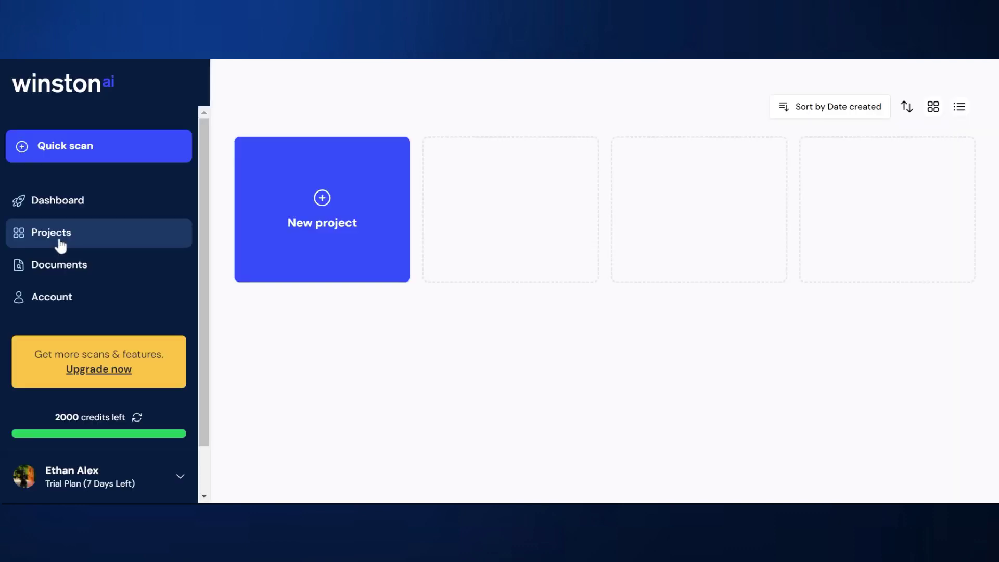
{"action": "left_click", "coordinate": [71, 267]}
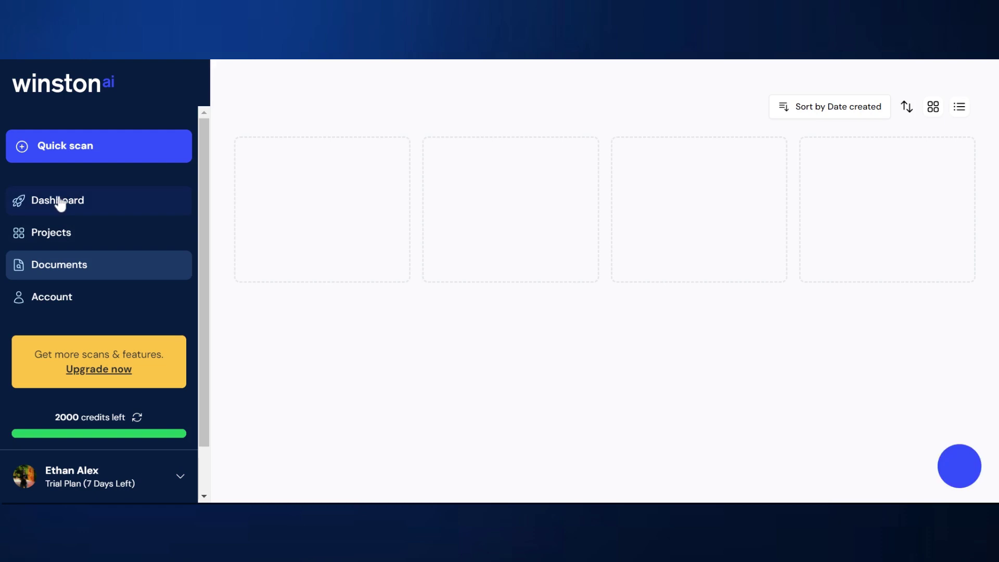
{"action": "left_click", "coordinate": [58, 202]}
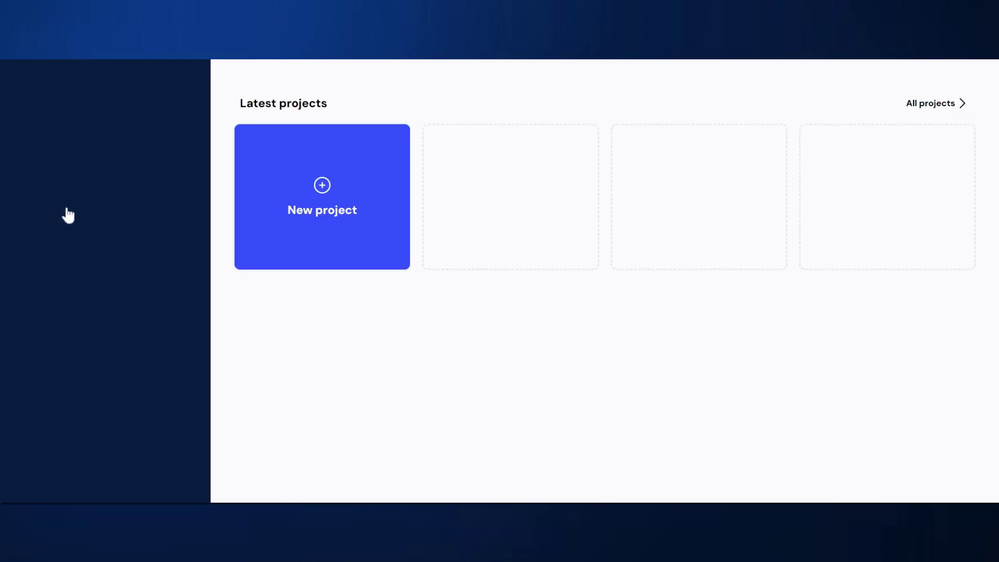
{"action": "left_click", "coordinate": [319, 196]}
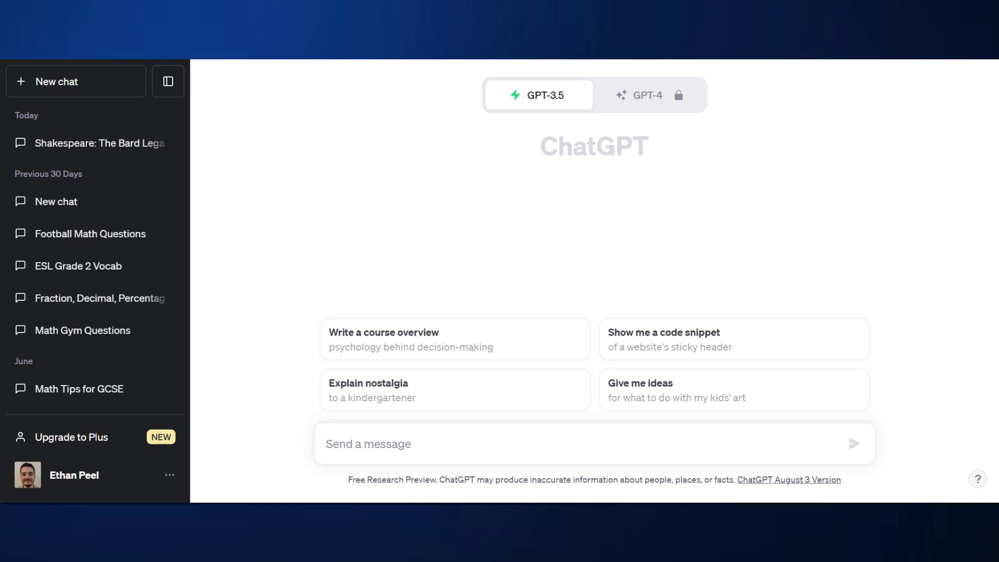
Step: Ask ChatGPT to 'Write a review for content studio' and select the generated review
{"action": "type", "text": "Write a"}
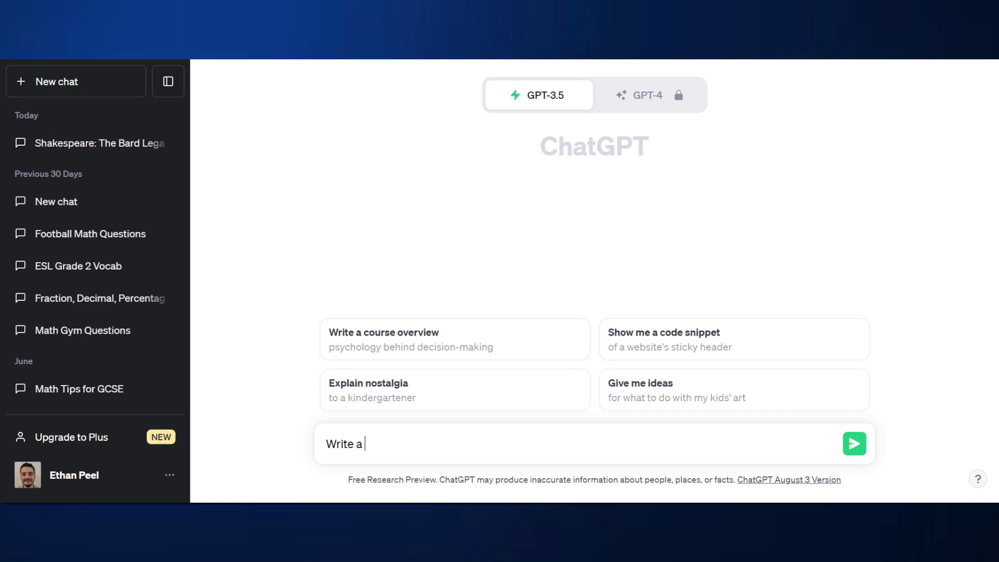
{"action": "type", "text": " review for content st"}
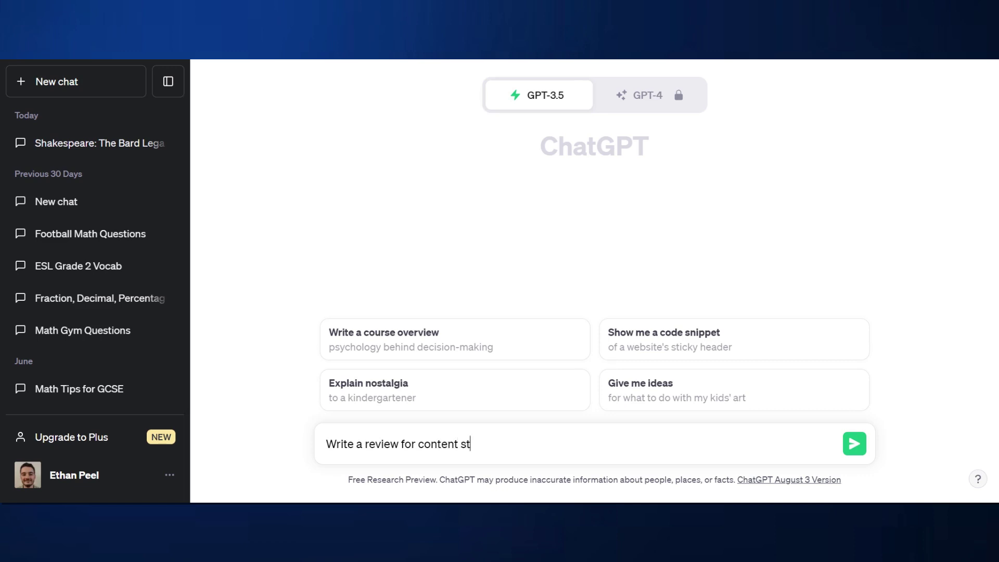
{"action": "type", "text": "udio AI"}
{"action": "key", "text": "Return"}
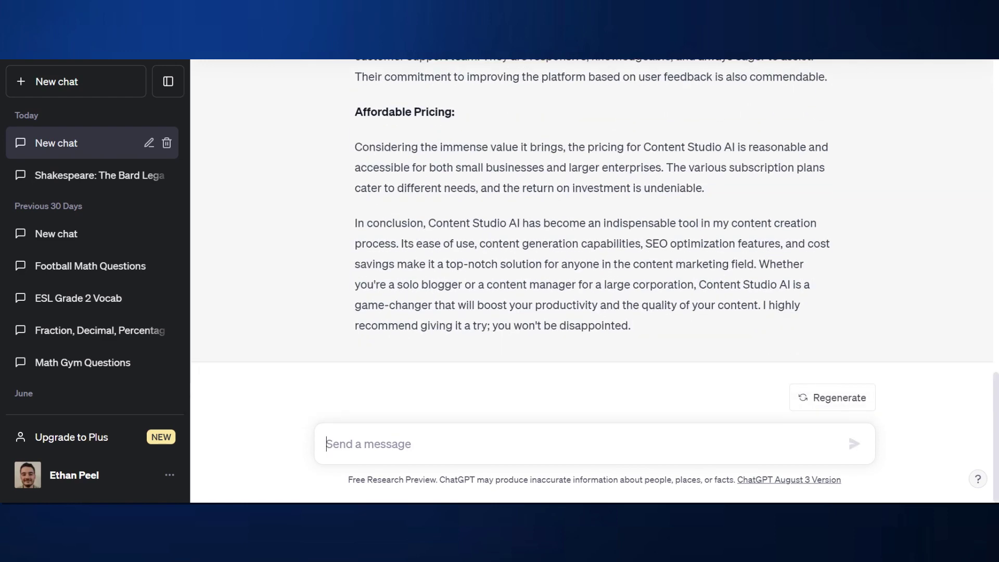
{"action": "left_click_drag", "start_coordinate": [645, 330], "coordinate": [341, 183]}
Step: Paste the Content Studio AI review into Winston AI's text scan box
{"action": "left_click", "coordinate": [101, 60]}
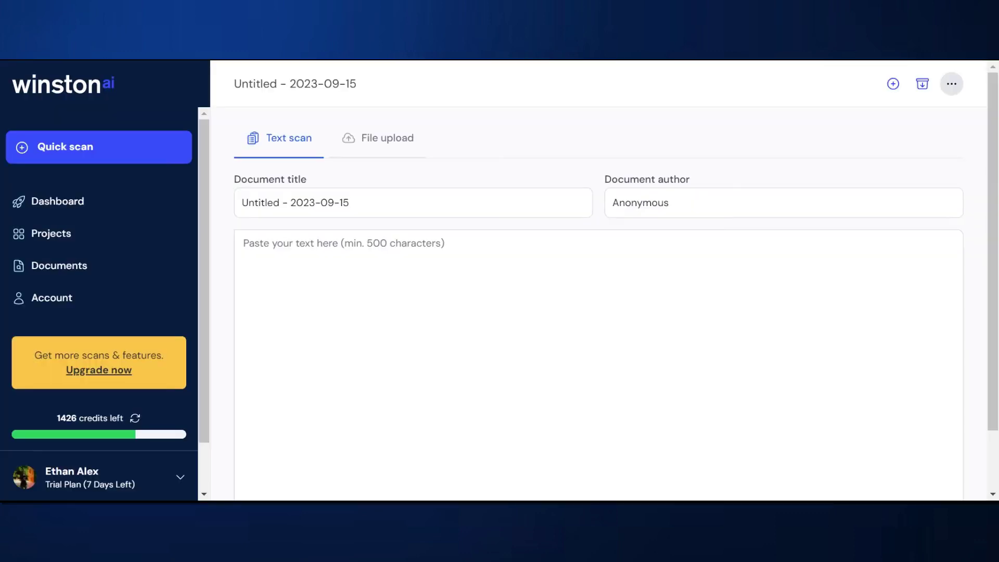
{"action": "left_click", "coordinate": [244, 243]}
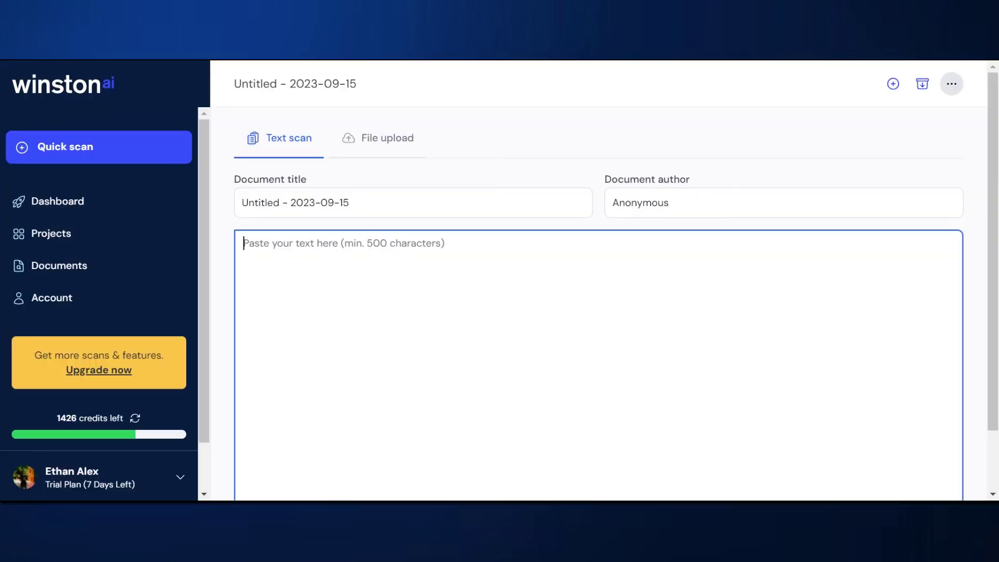
{"action": "key", "text": "ctrl+v"}
{"action": "scroll", "coordinate": [593, 359], "scroll_direction": "up", "scroll_amount": 15}
{"action": "scroll", "coordinate": [593, 359], "scroll_direction": "up", "scroll_amount": 2}
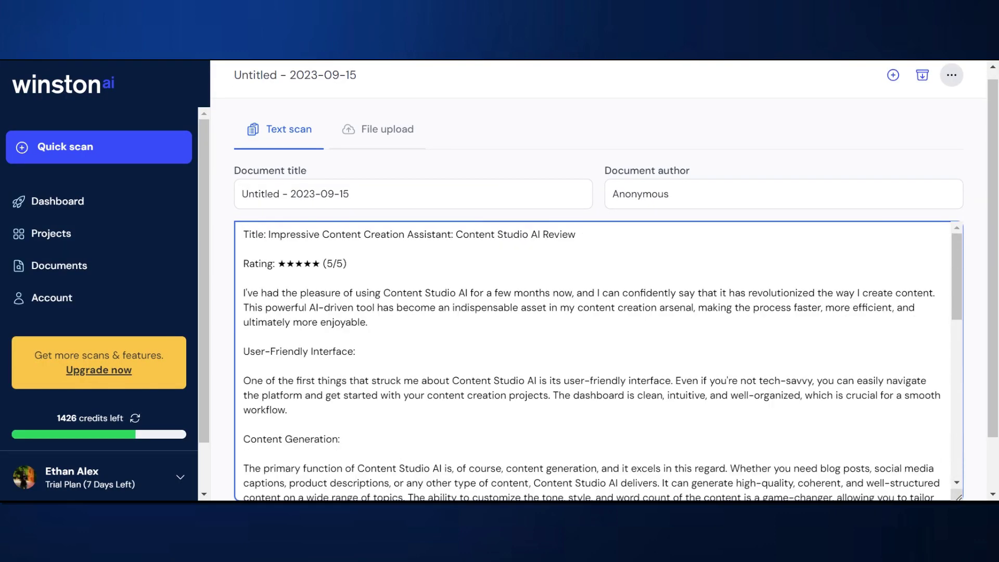
Step: Set the document title to the review's heading and remove the leading 'Title: ' label
{"action": "left_click_drag", "start_coordinate": [267, 234], "coordinate": [578, 235]}
{"action": "key", "text": "ctrl+c"}
{"action": "left_click", "coordinate": [416, 194]}
{"action": "key", "text": "ctrl+a"}
{"action": "key", "text": "ctrl+v"}
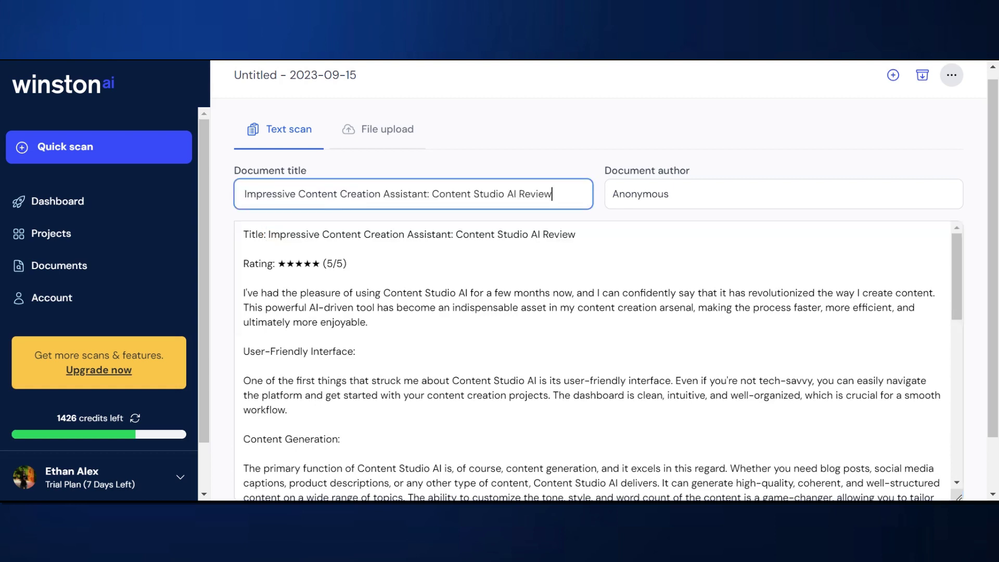
{"action": "left_click", "coordinate": [269, 234]}
{"action": "key", "text": "BackSpace"}
{"action": "key", "text": "BackSpace"}
{"action": "key", "text": "BackSpace"}
{"action": "key", "text": "BackSpace"}
{"action": "key", "text": "BackSpace"}
{"action": "key", "text": "BackSpace"}
{"action": "key", "text": "BackSpace"}
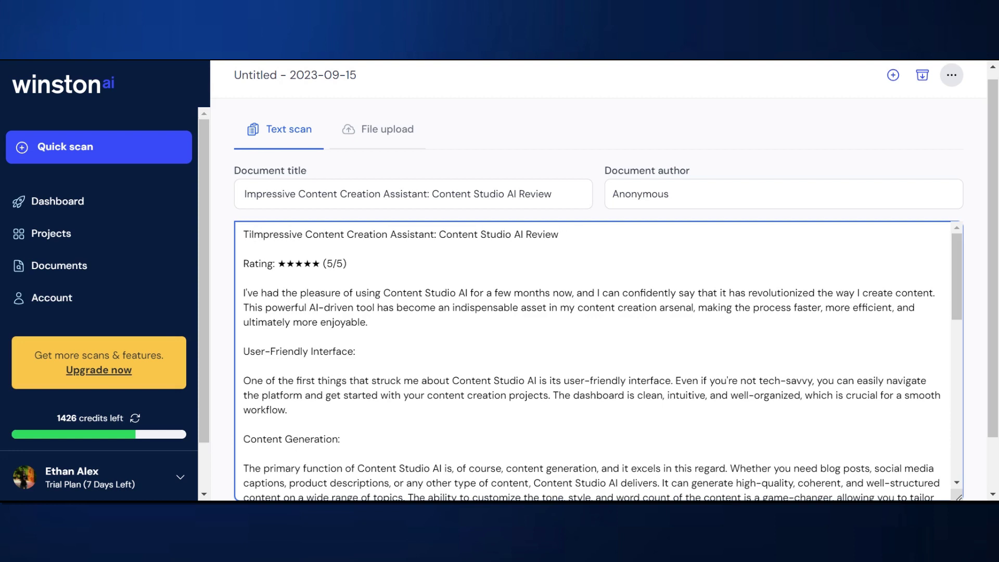
Step: Replace the Anonymous author with the author's name and scan the 524-word review
{"action": "left_click", "coordinate": [652, 193]}
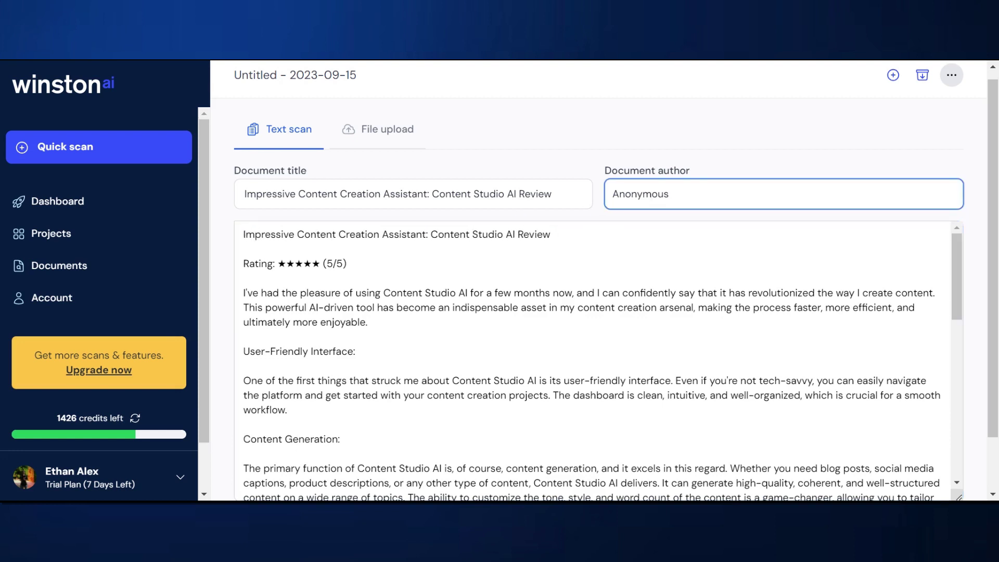
{"action": "key", "text": "ctrl+a"}
{"action": "key", "text": "BackSpace"}
{"action": "scroll", "coordinate": [593, 359], "scroll_direction": "down", "scroll_amount": 15}
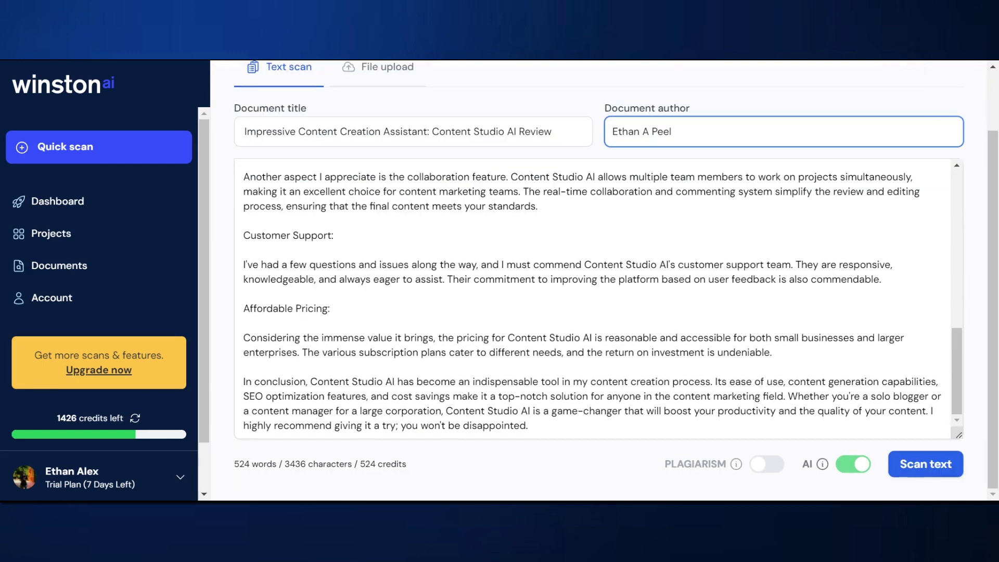
{"action": "left_click", "coordinate": [925, 464]}
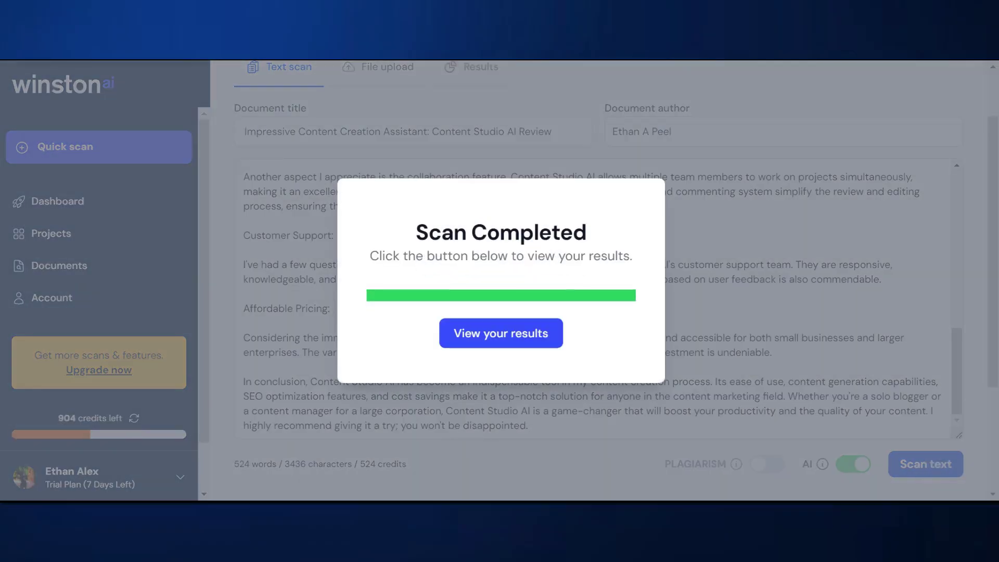
Step: Open the ChatGPT review's results and scroll through its 0% human prediction map
{"action": "left_click", "coordinate": [486, 343]}
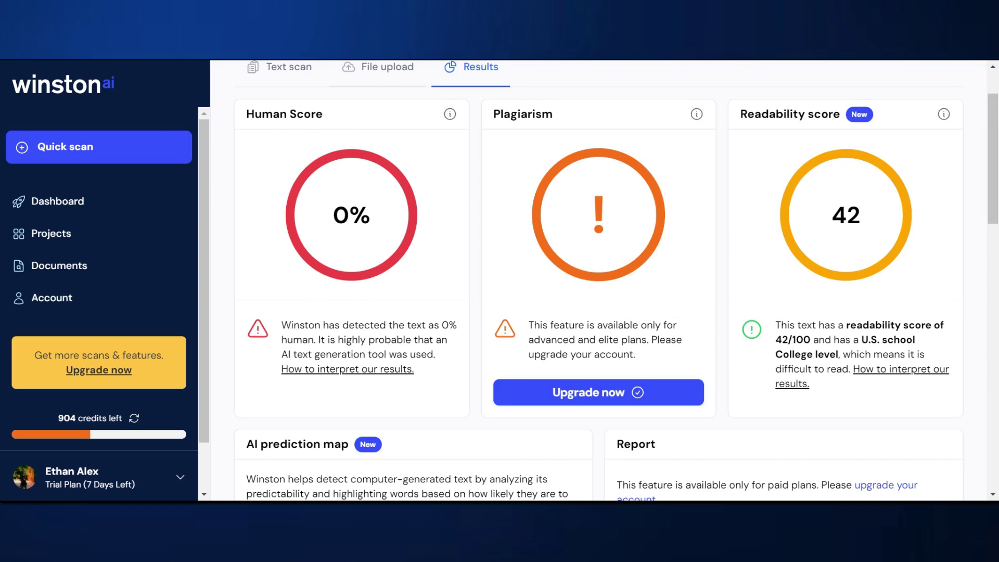
{"action": "scroll", "coordinate": [439, 216], "scroll_direction": "down", "scroll_amount": 7}
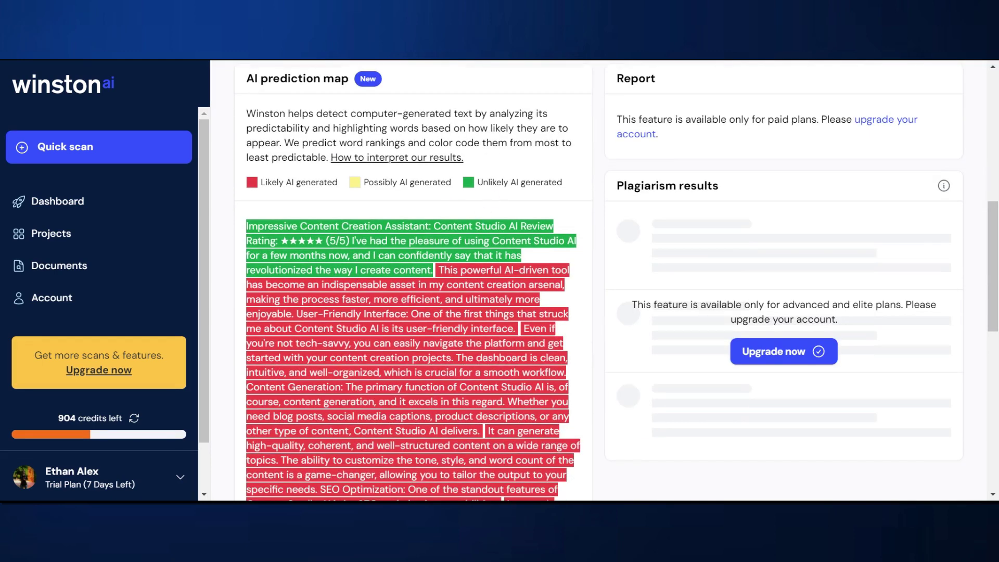
{"action": "scroll", "coordinate": [414, 281], "scroll_direction": "down", "scroll_amount": 1}
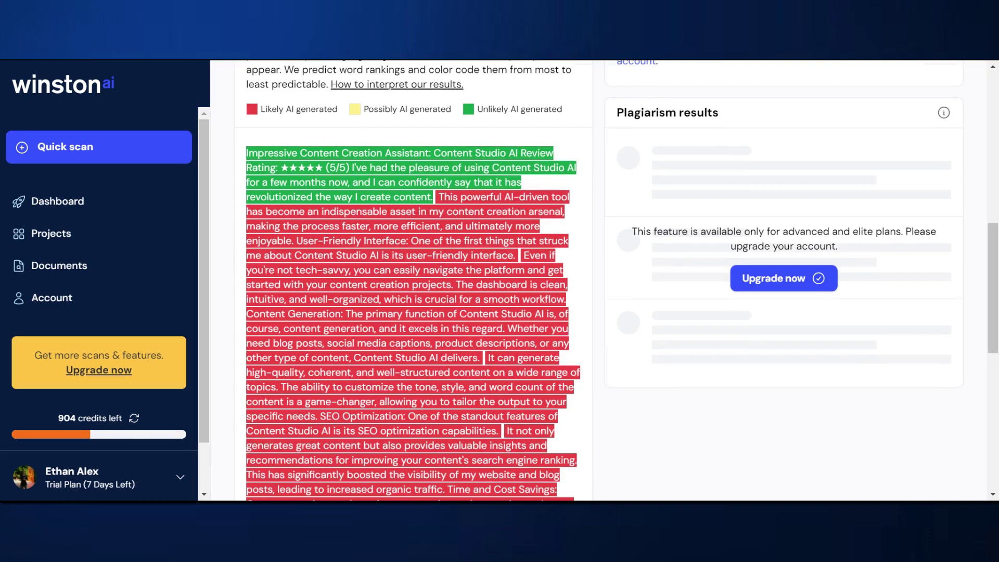
{"action": "scroll", "coordinate": [413, 281], "scroll_direction": "down", "scroll_amount": 6}
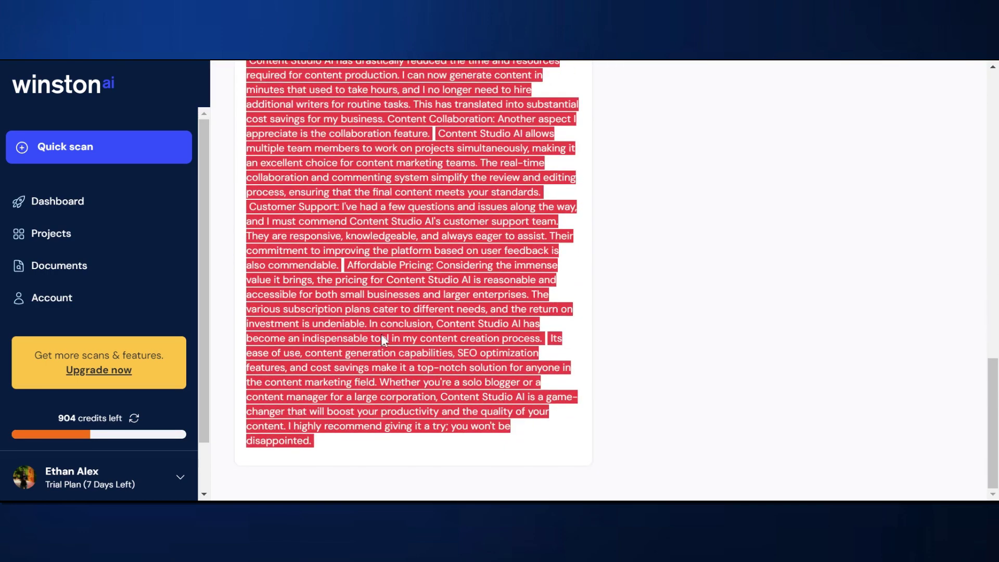
{"action": "scroll", "coordinate": [382, 341], "scroll_direction": "up", "scroll_amount": 10}
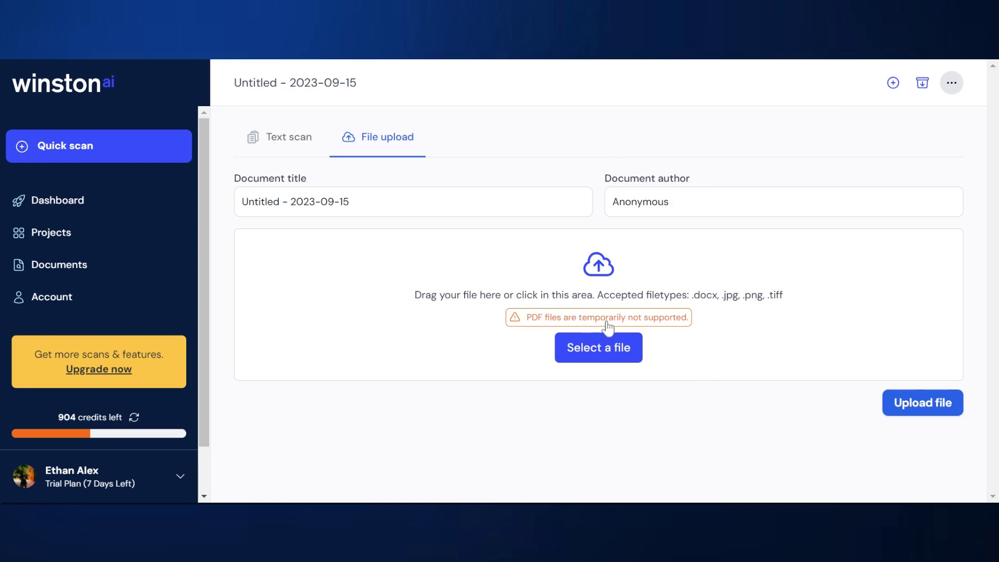
Step: Upload 'Susainable Homeless Shelters for the U.K Abstract.docx' and run the AI scan on it
{"action": "left_click", "coordinate": [615, 360]}
{"action": "double_click", "coordinate": [536, 261]}
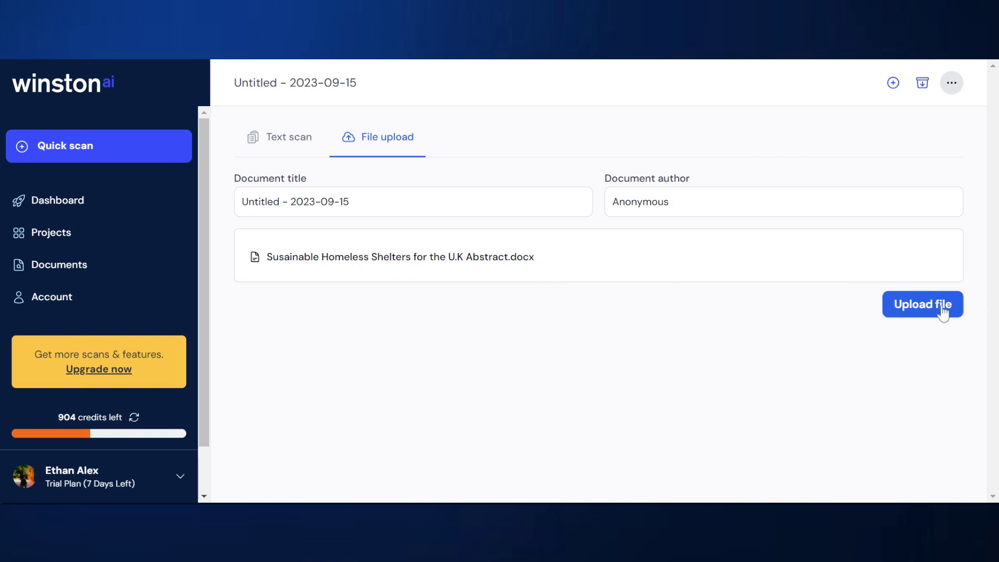
{"action": "left_click", "coordinate": [942, 312]}
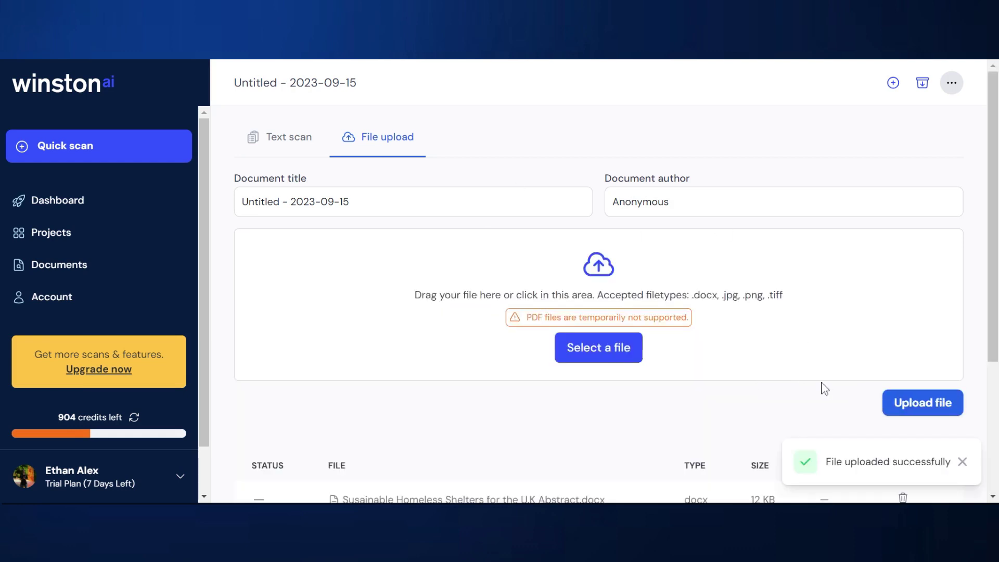
{"action": "scroll", "coordinate": [822, 386], "scroll_direction": "down", "scroll_amount": 4}
{"action": "left_click", "coordinate": [896, 353]}
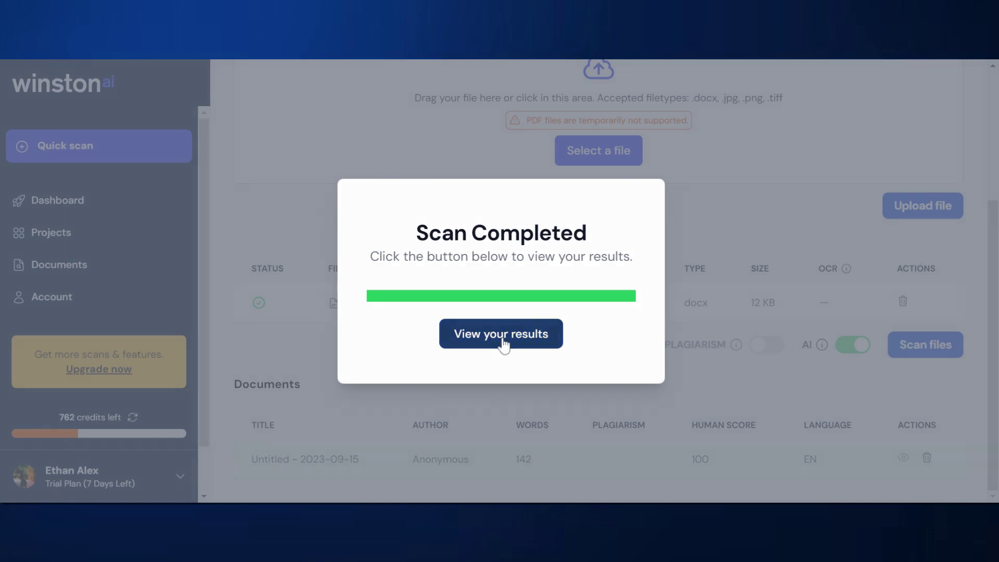
Step: Review the abstract's results: 100% human, readability 46, all sentences unlikely AI
{"action": "left_click", "coordinate": [502, 339]}
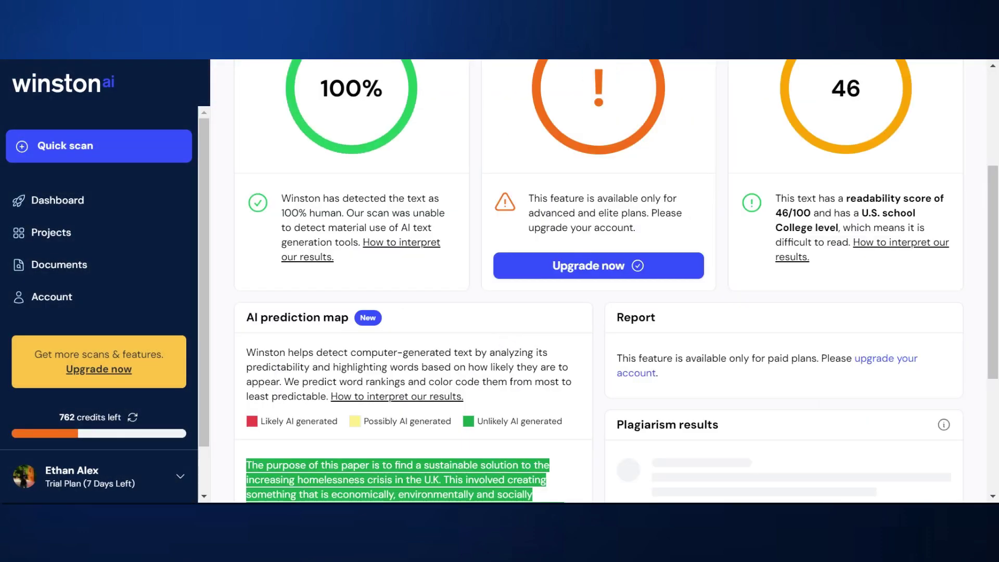
{"action": "scroll", "coordinate": [321, 320], "scroll_direction": "up", "scroll_amount": 3}
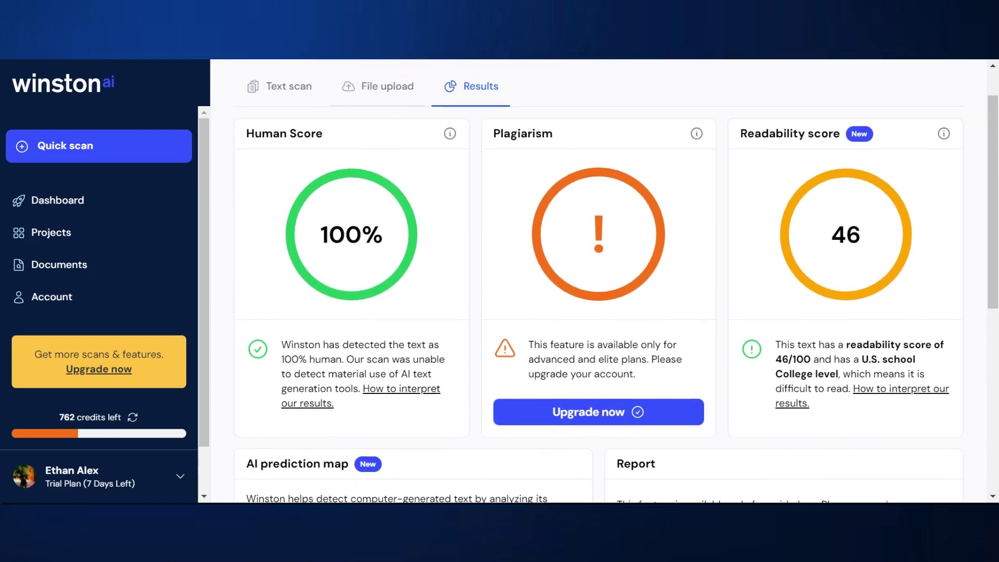
{"action": "scroll", "coordinate": [360, 314], "scroll_direction": "down", "scroll_amount": 7}
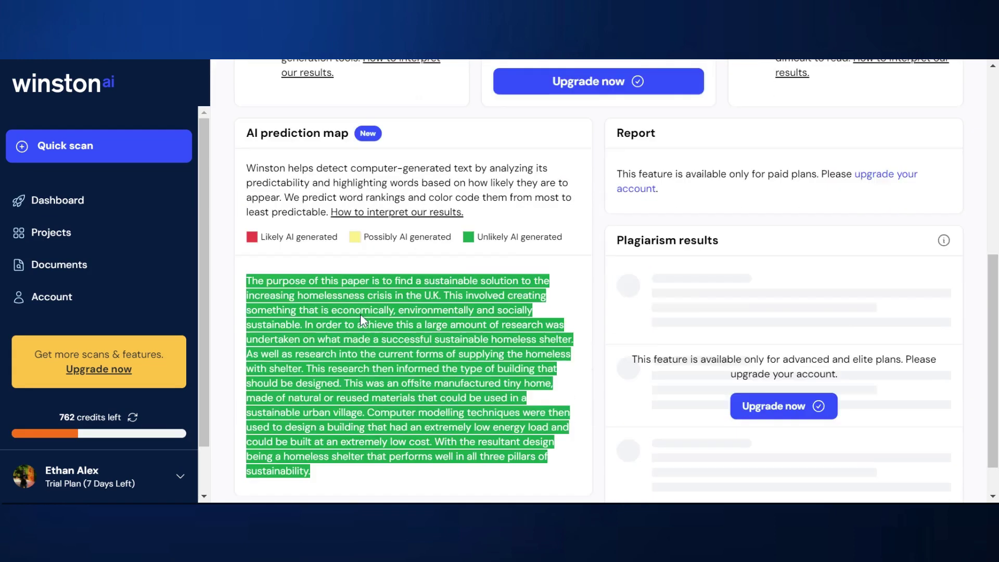
{"action": "scroll", "coordinate": [367, 290], "scroll_direction": "up", "scroll_amount": 7}
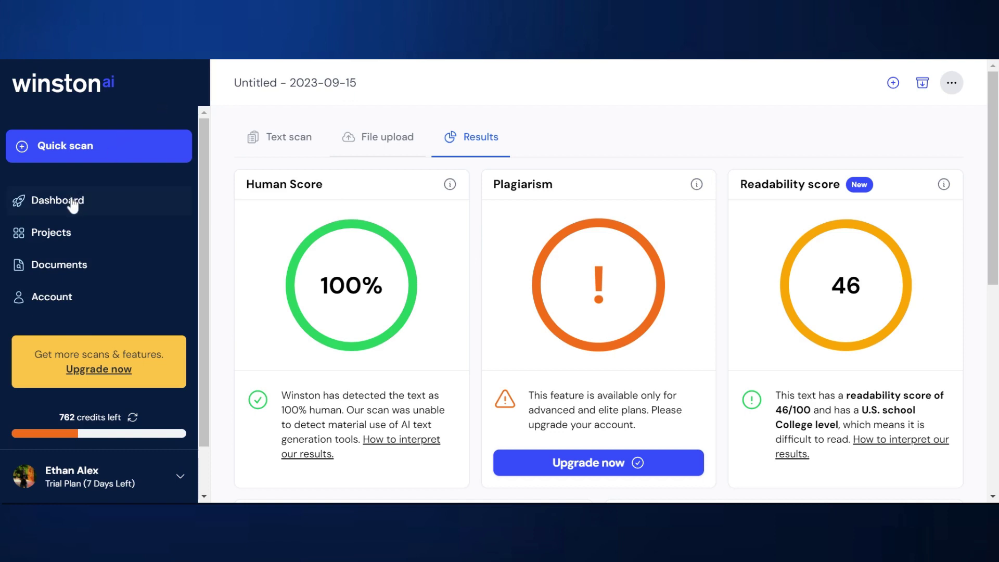
Step: Start a Quick scan, upload 'ContentStudio Review Half AI.docx', and scan it
{"action": "left_click", "coordinate": [72, 156]}
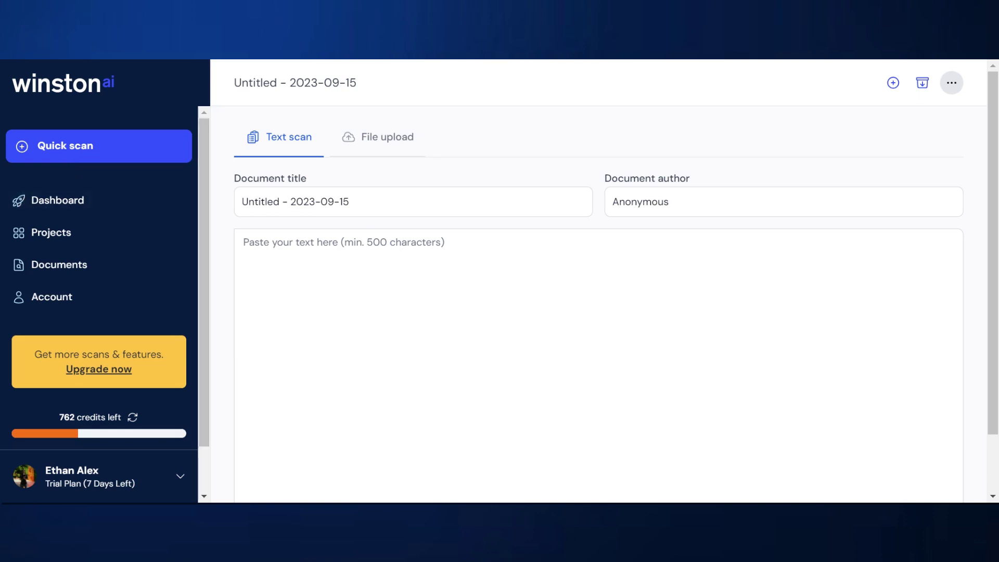
{"action": "left_click", "coordinate": [383, 137]}
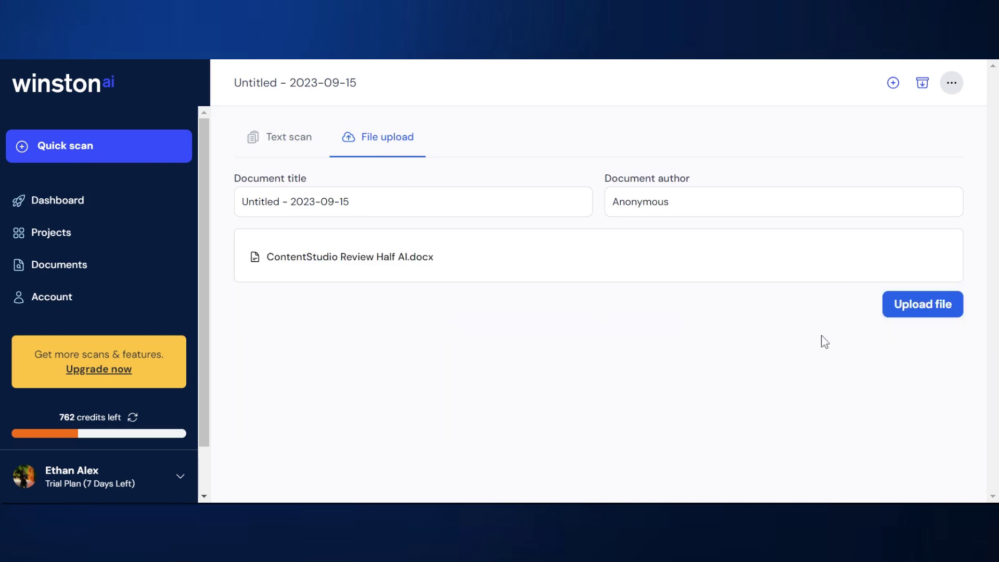
{"action": "left_click", "coordinate": [904, 312]}
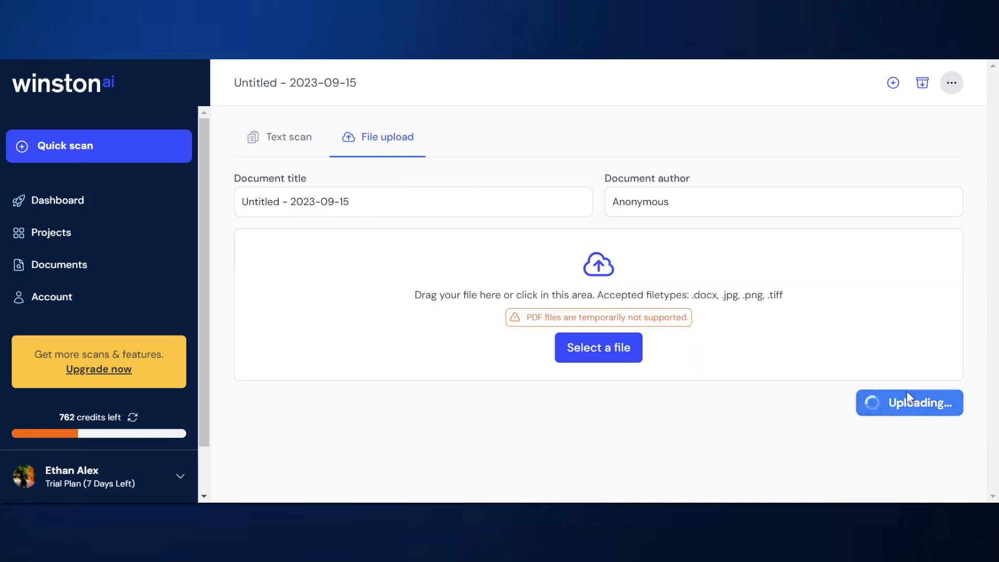
{"action": "scroll", "coordinate": [901, 404], "scroll_direction": "down", "scroll_amount": 4}
{"action": "left_click", "coordinate": [923, 345]}
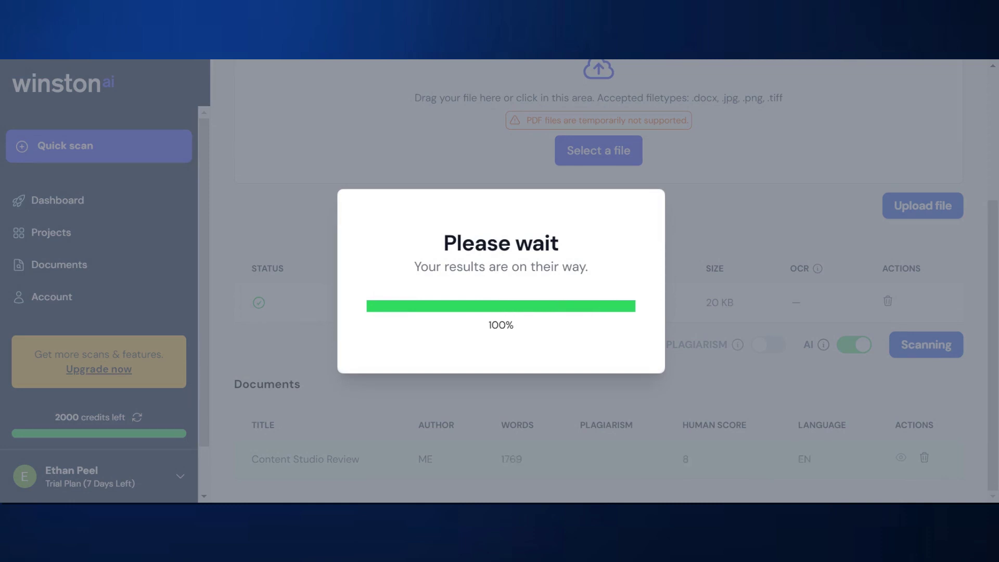
Step: Open the half-AI review's scan results (8% human, readability 25) and scroll through its red-and-green prediction map
{"action": "left_click", "coordinate": [536, 339]}
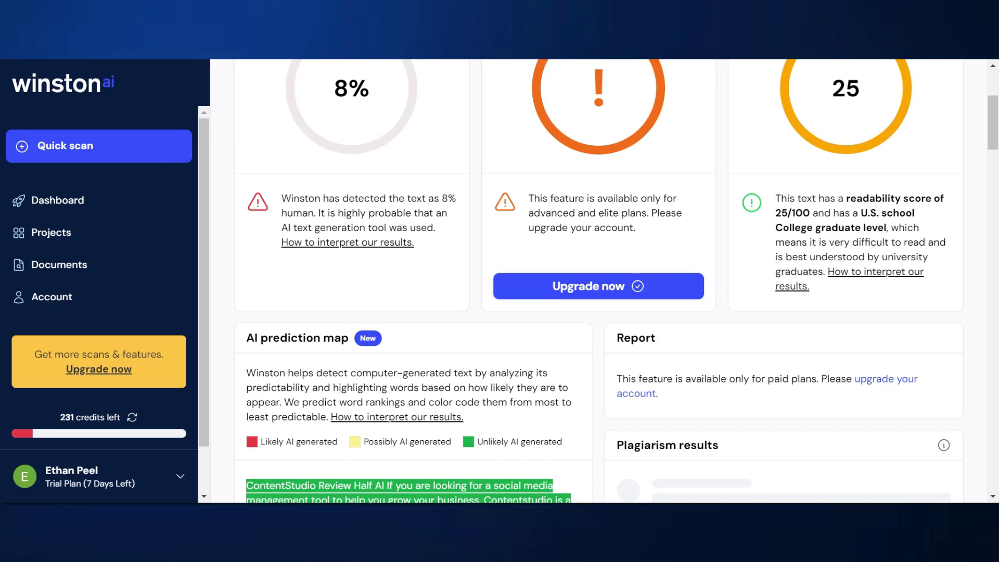
{"action": "scroll", "coordinate": [365, 263], "scroll_direction": "down", "scroll_amount": 8}
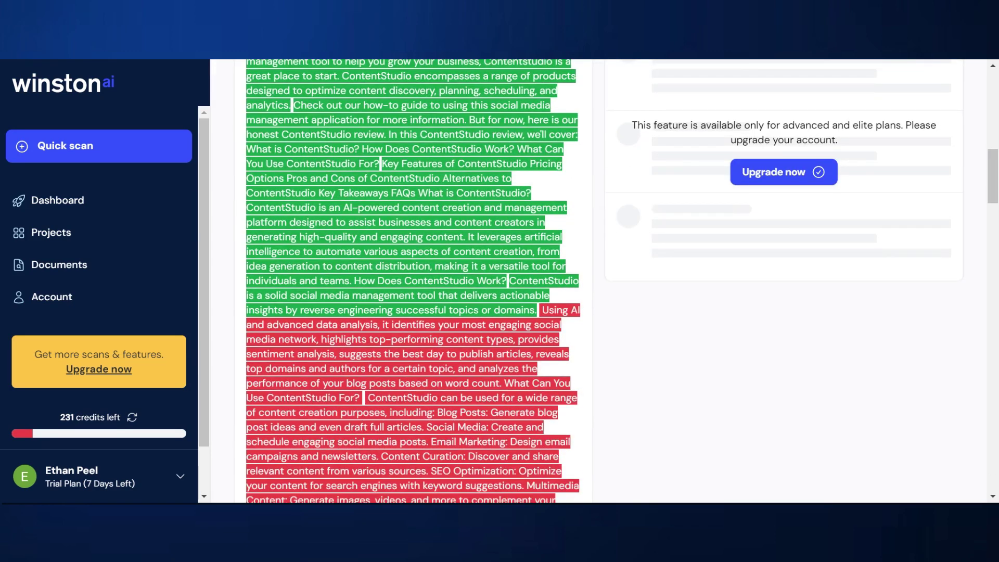
{"action": "scroll", "coordinate": [414, 281], "scroll_direction": "up", "scroll_amount": 3}
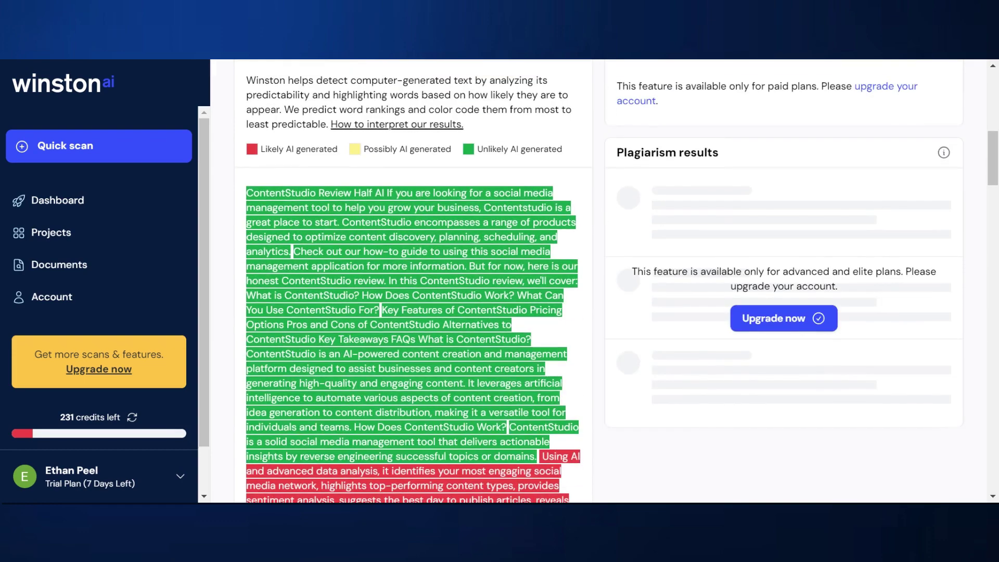
{"action": "scroll", "coordinate": [419, 339], "scroll_direction": "down", "scroll_amount": 6}
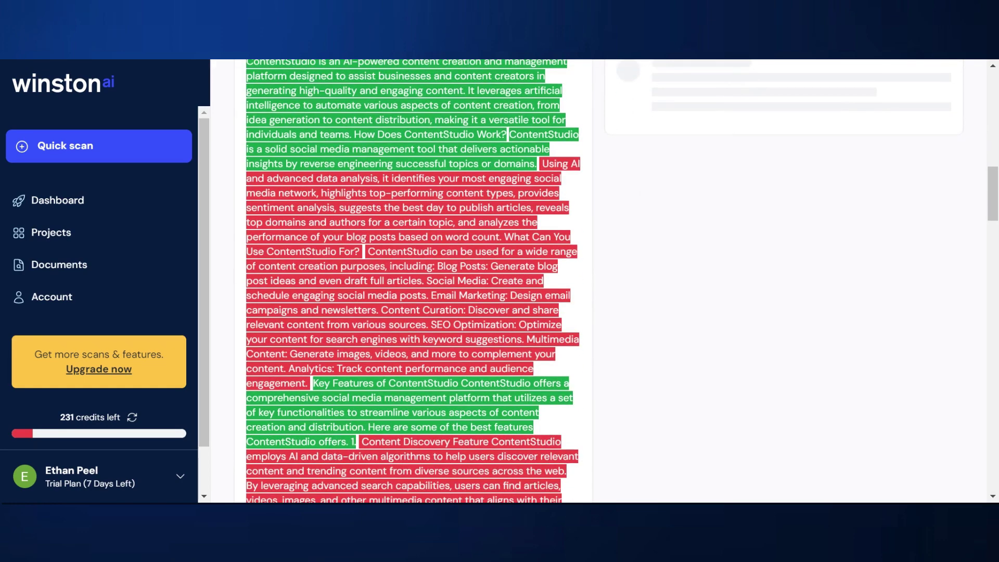
{"action": "scroll", "coordinate": [413, 280], "scroll_direction": "down", "scroll_amount": 20}
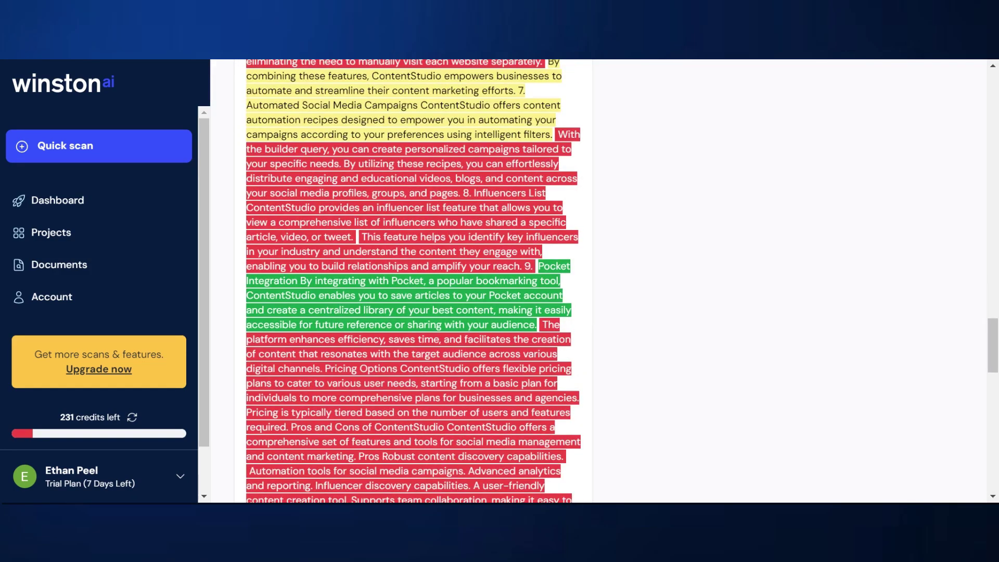
{"action": "scroll", "coordinate": [412, 281], "scroll_direction": "down", "scroll_amount": 20}
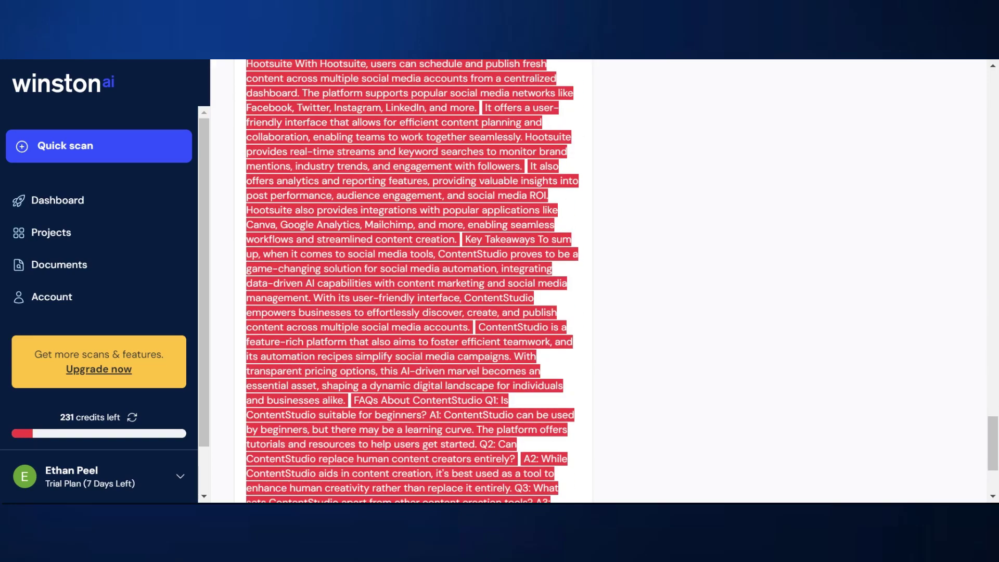
{"action": "scroll", "coordinate": [413, 281], "scroll_direction": "down", "scroll_amount": 3}
{"action": "scroll", "coordinate": [413, 281], "scroll_direction": "up", "scroll_amount": 15}
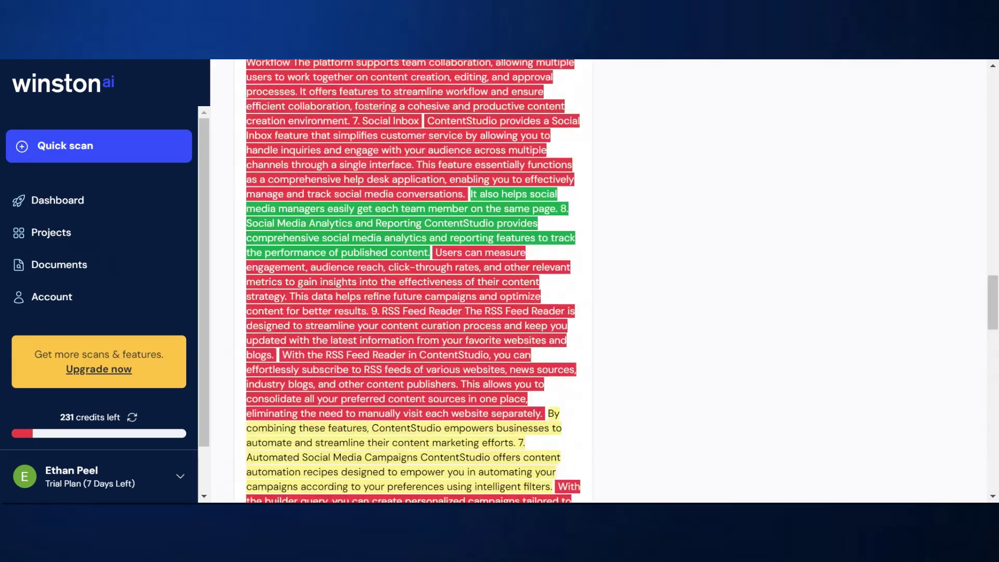
{"action": "scroll", "coordinate": [412, 281], "scroll_direction": "up", "scroll_amount": 10}
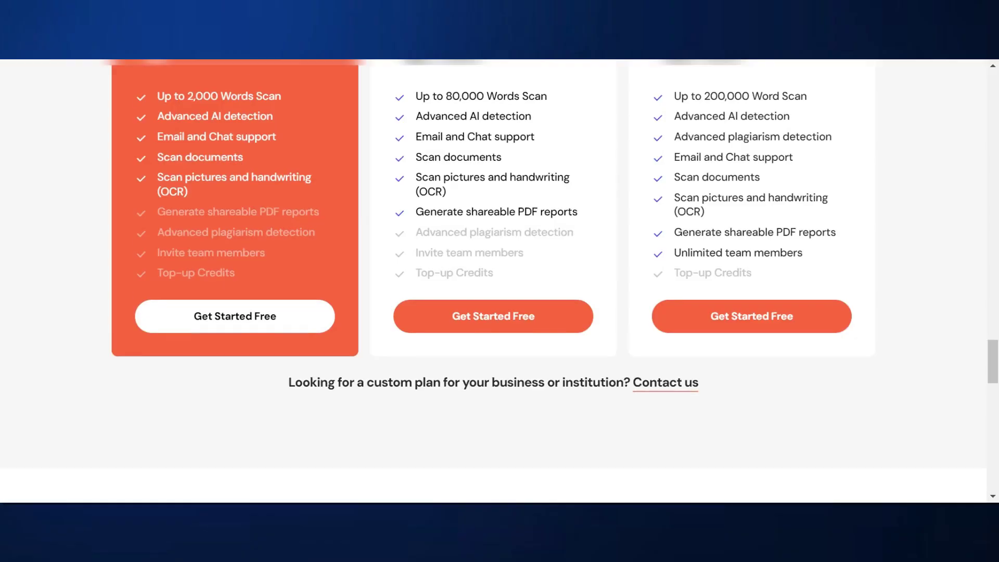
{"action": "scroll", "coordinate": [500, 281], "scroll_direction": "up", "scroll_amount": 3}
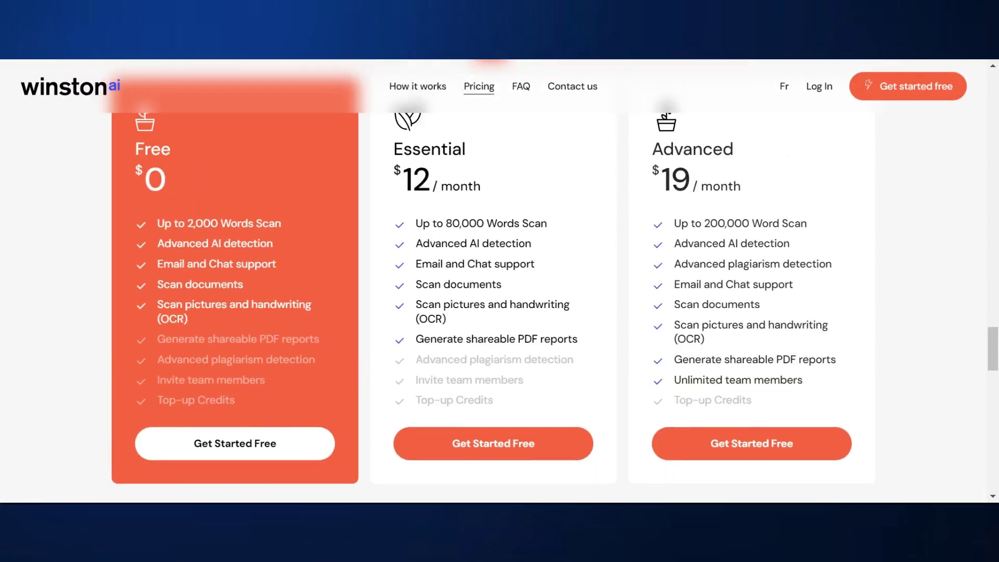
{"action": "scroll", "coordinate": [566, 231], "scroll_direction": "up", "scroll_amount": 2}
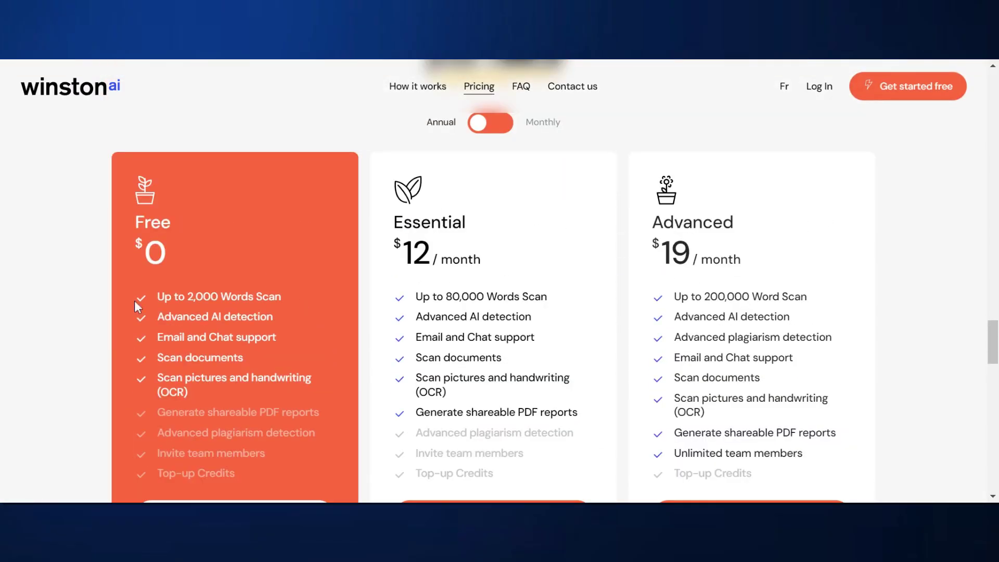